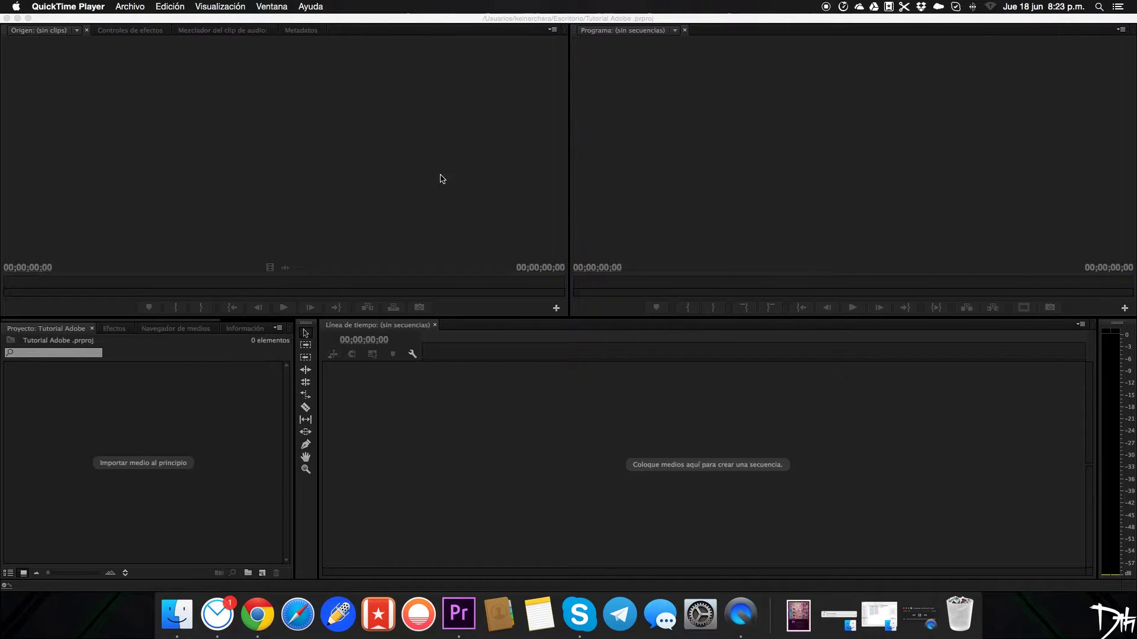
# Bring Premiere Pro to the front with the empty 'Tutorial Adobe' project open
pyautogui.click(180, 425)
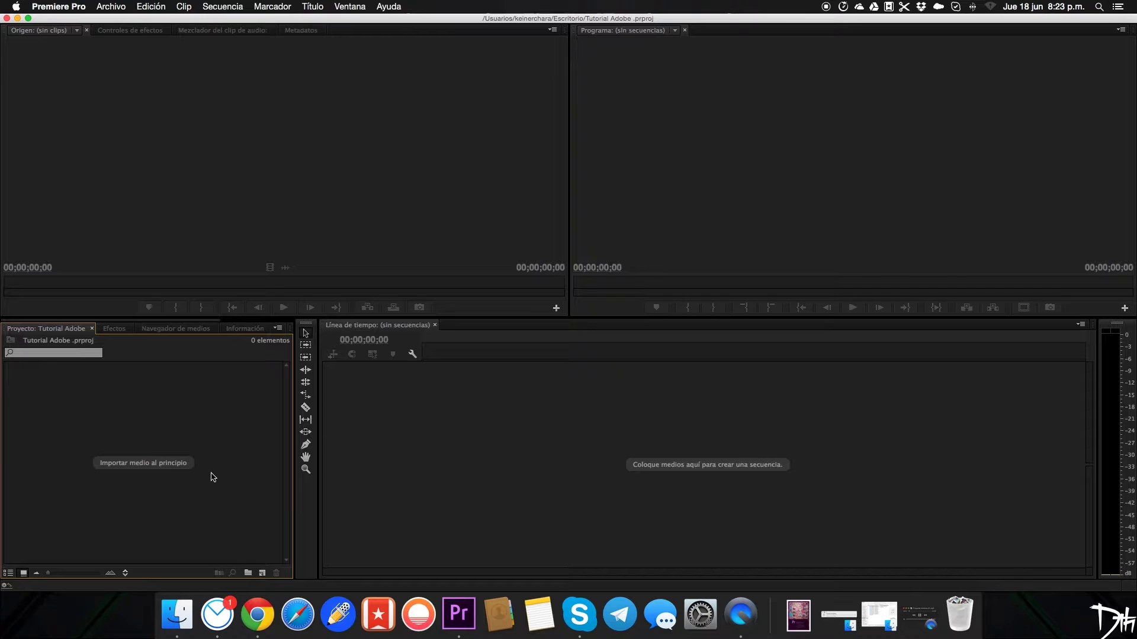
pyautogui.click(109, 8)
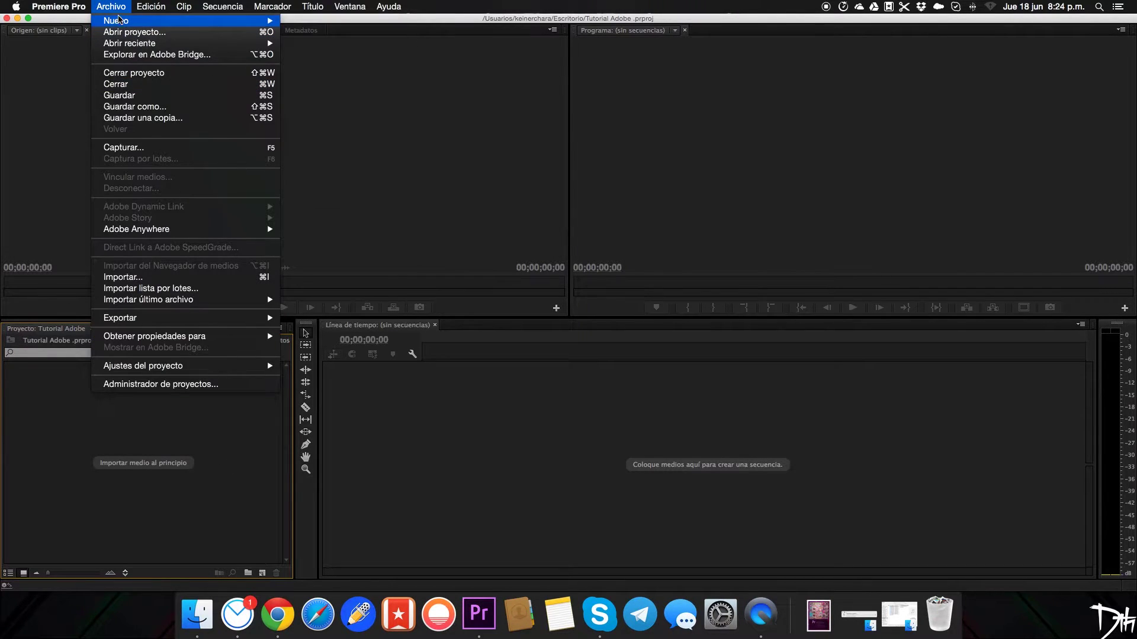
# Import all six media files from the Tutorial folder into the project
pyautogui.click(264, 281)
pyautogui.click(531, 150)
pyautogui.click(634, 90)
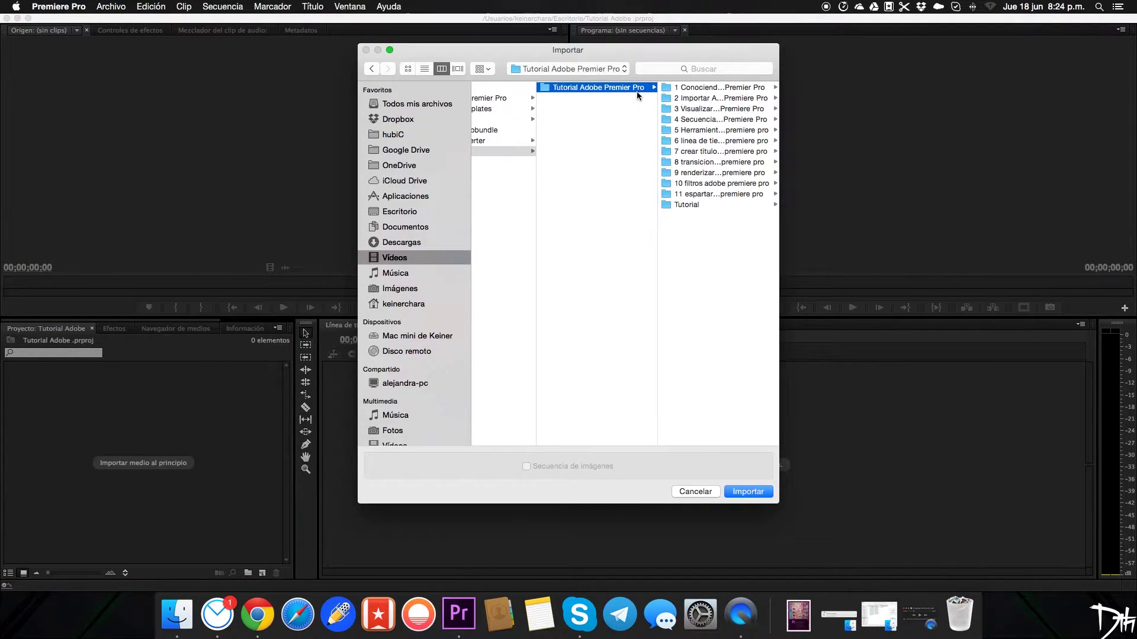
pyautogui.click(702, 204)
pyautogui.moveTo(703, 193); pyautogui.dragTo(700, 89)
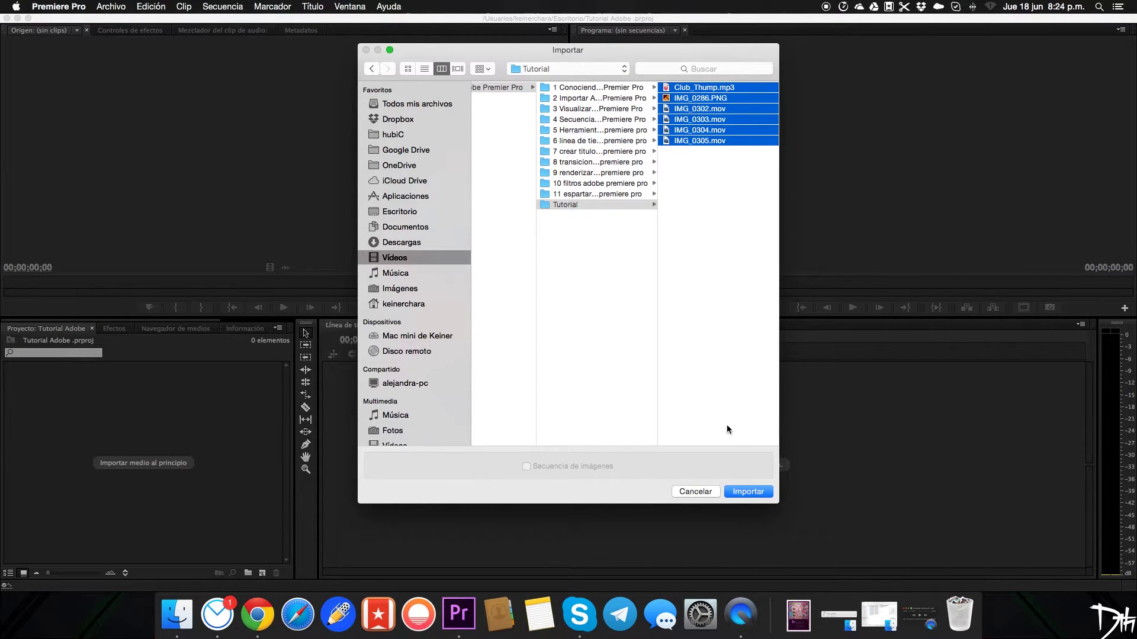
pyautogui.click(742, 493)
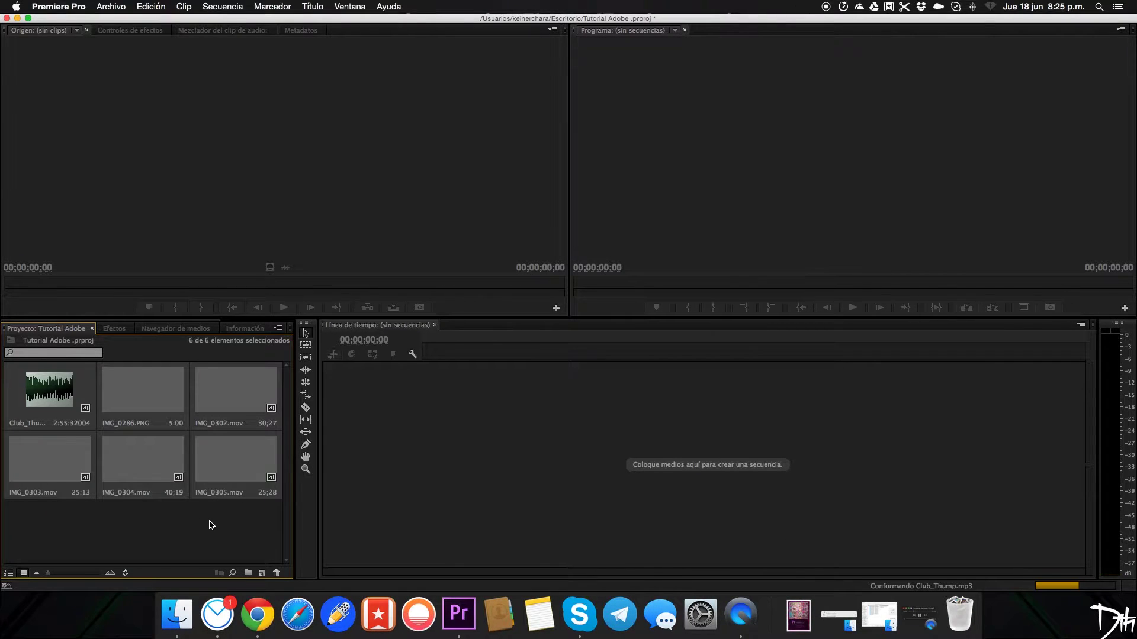
# Reopen the import browser, reselect the six Tutorial files, and close it without importing
pyautogui.doubleClick(201, 528)
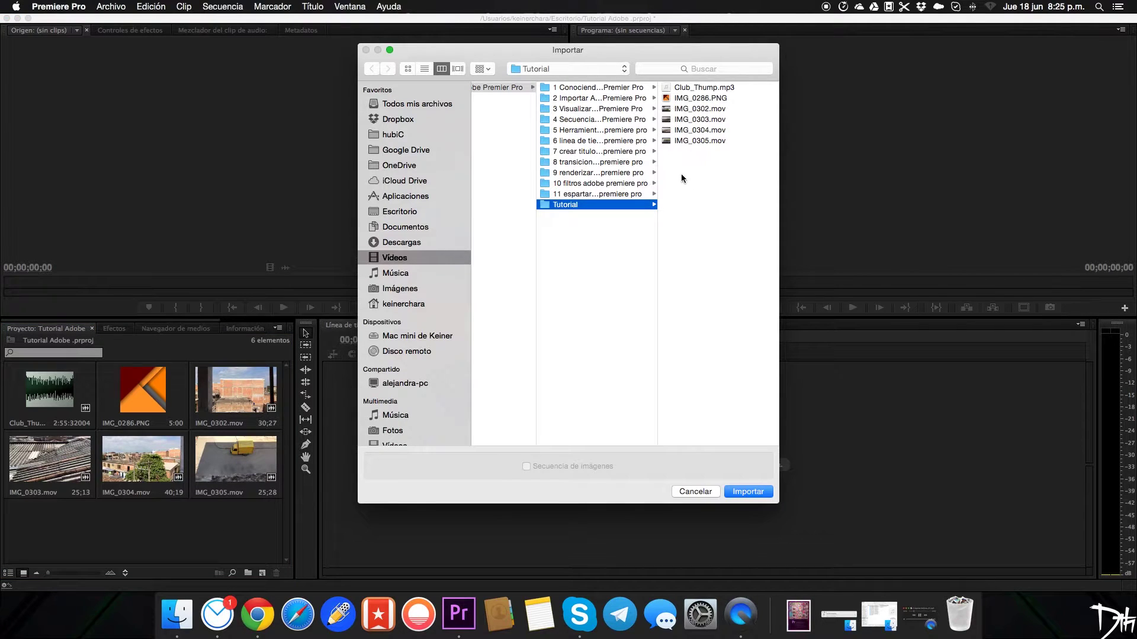
pyautogui.moveTo(681, 174); pyautogui.dragTo(700, 79)
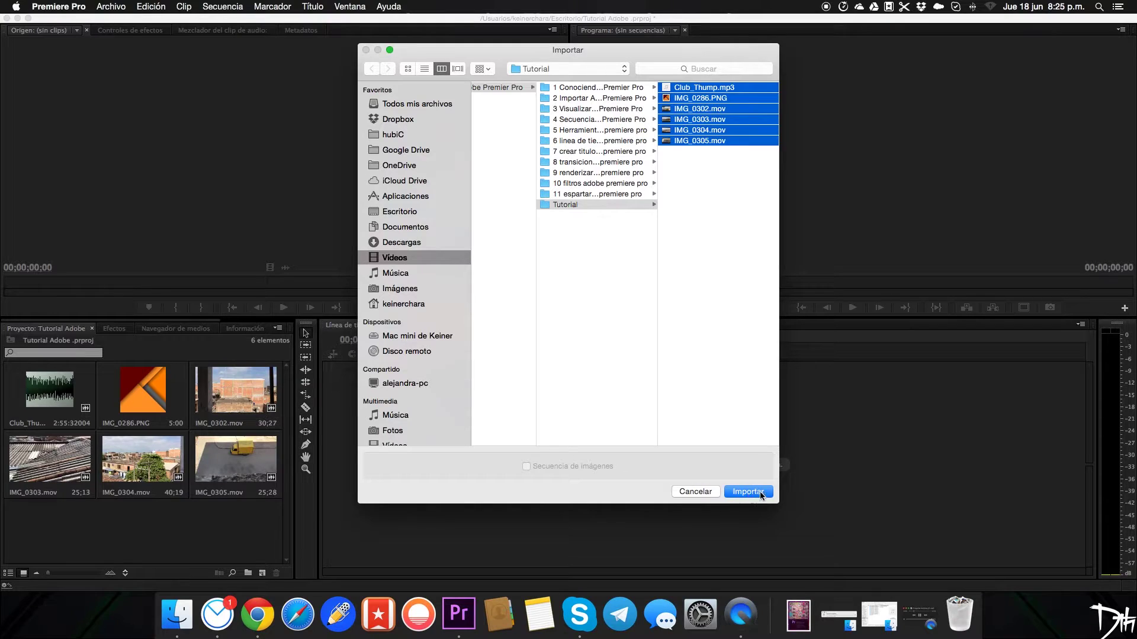
pyautogui.click(709, 495)
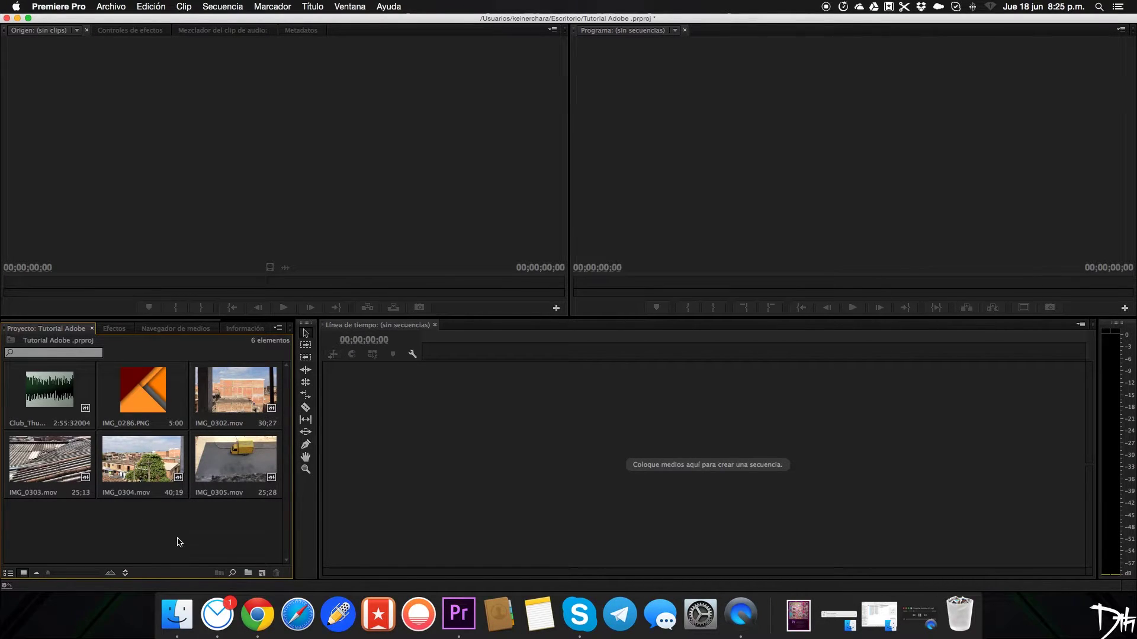
# Drag a second copy of IMG_0305.mov from Finder's Tutorial folder into the project
pyautogui.click(884, 617)
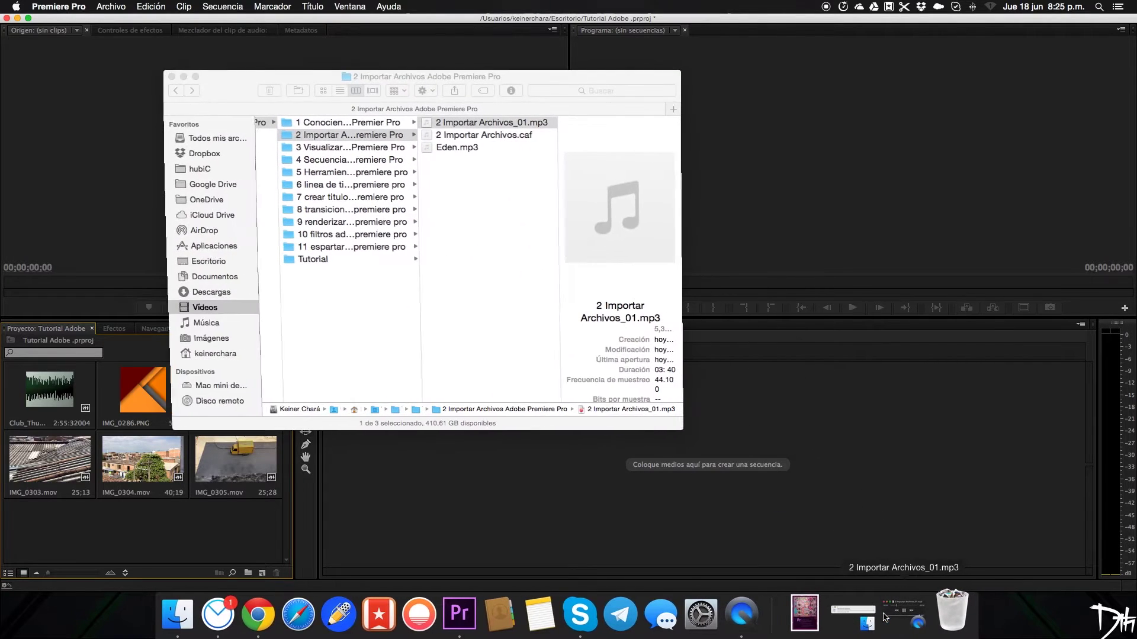
pyautogui.click(339, 259)
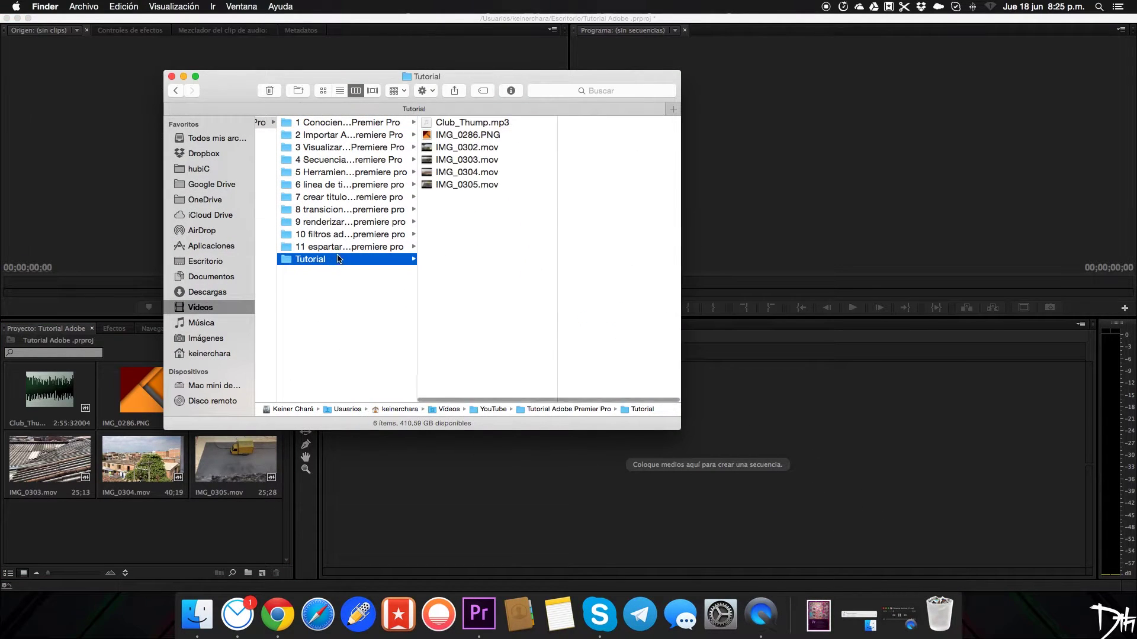
pyautogui.moveTo(495, 74); pyautogui.dragTo(756, 65)
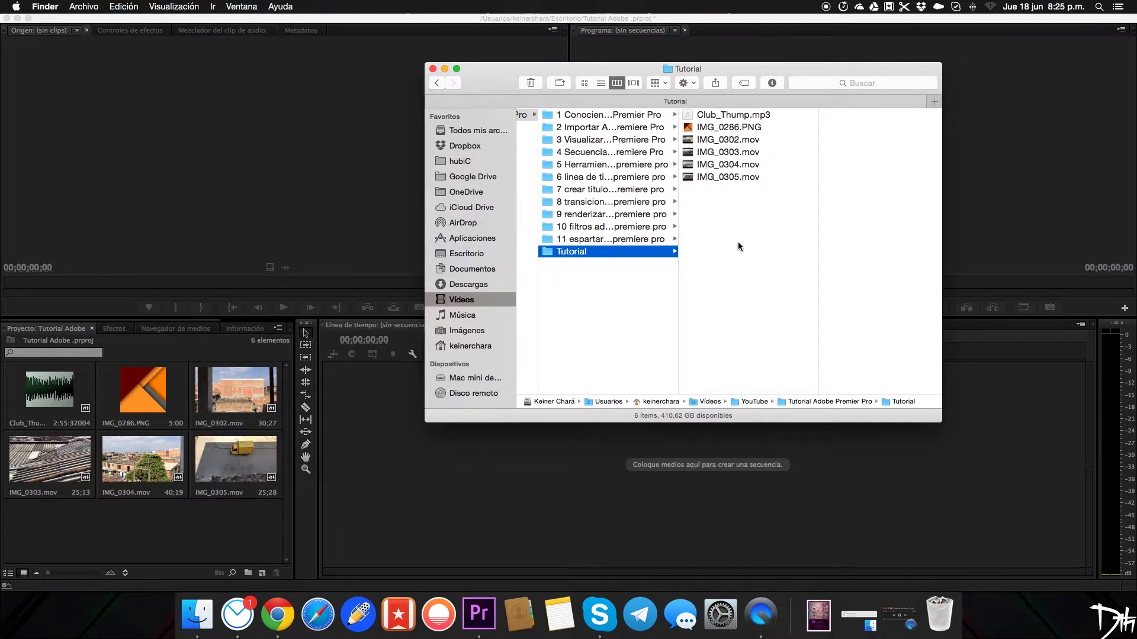
pyautogui.moveTo(741, 178)
pyautogui.mouseDown()
pyautogui.moveTo(392, 272)
pyautogui.moveTo(186, 516)
pyautogui.mouseUp()
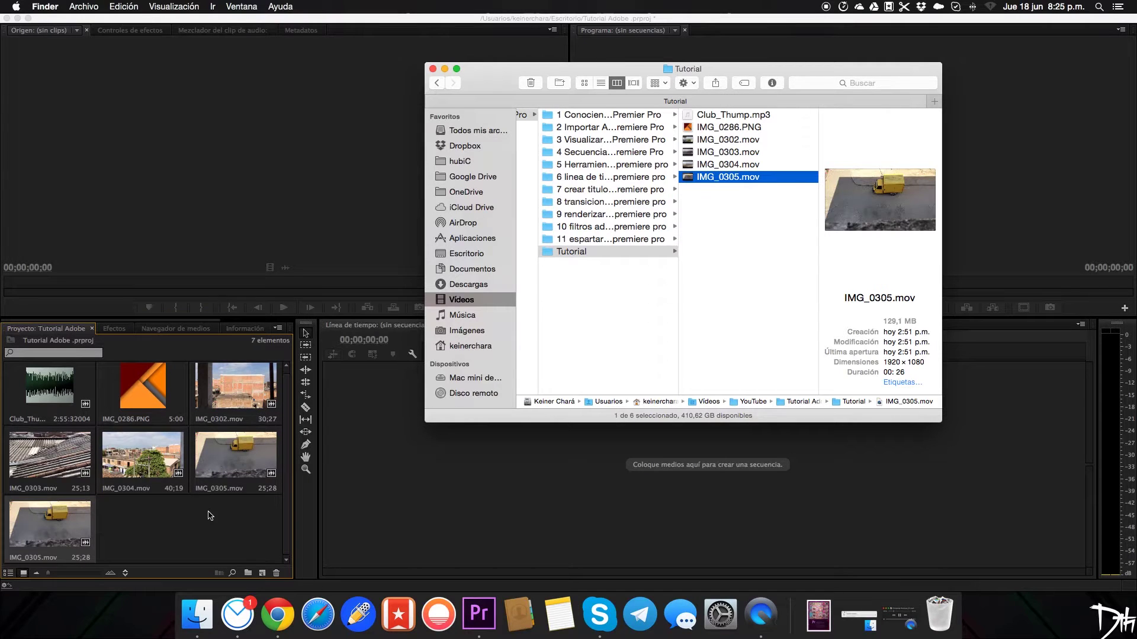
pyautogui.click(444, 69)
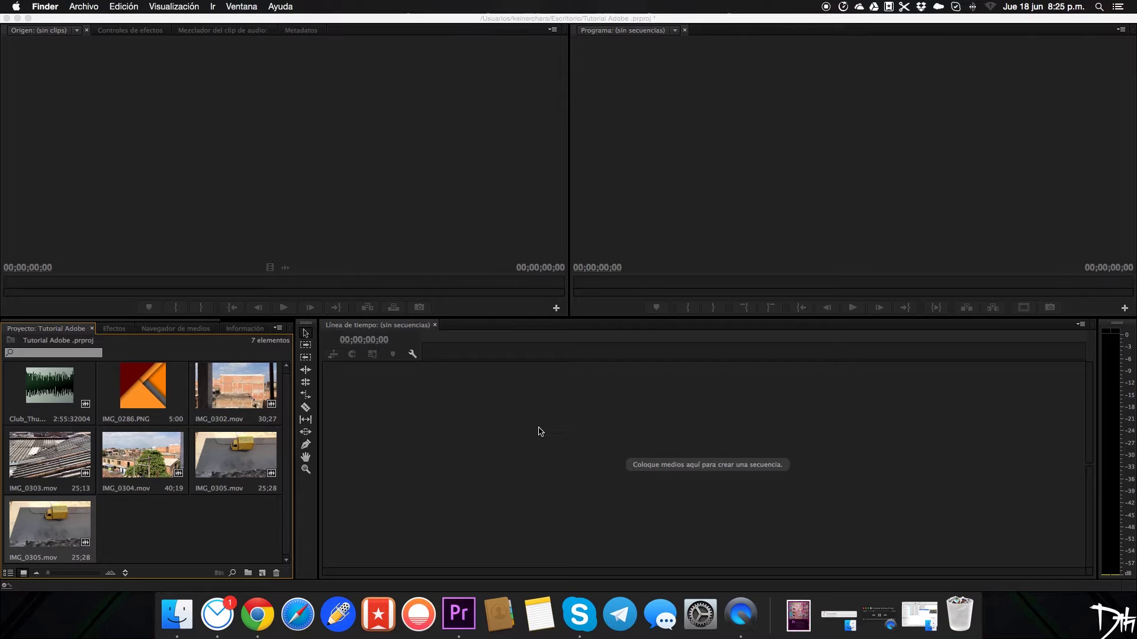
pyautogui.click(152, 519)
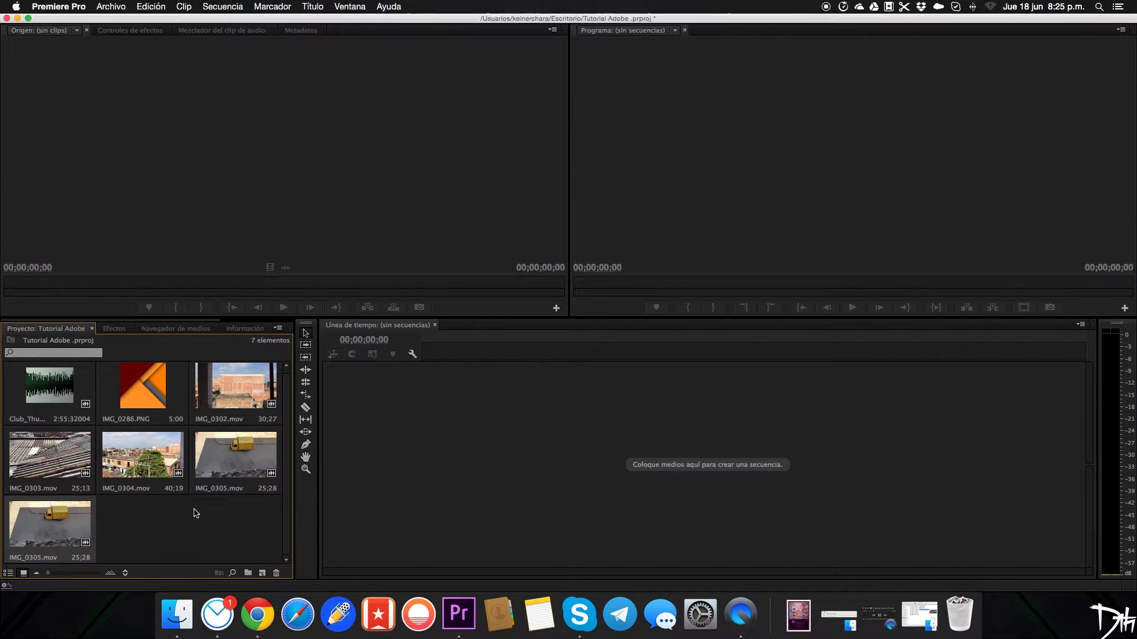
pyautogui.click(176, 532)
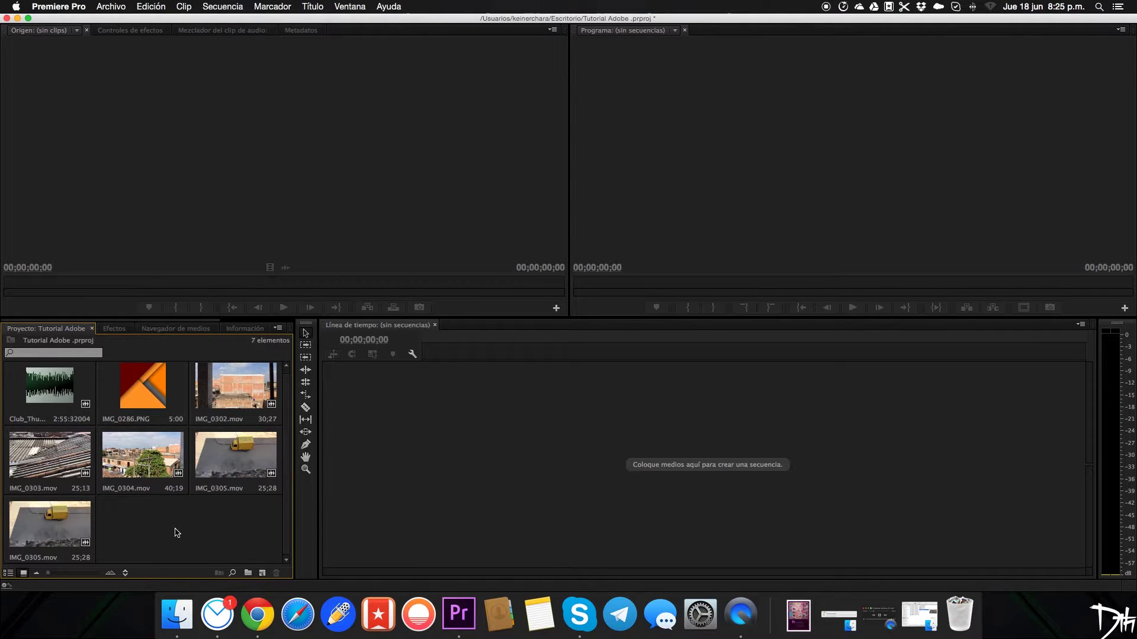
# Rename the IMG_0304.mov clip to 'Hola' and add a new empty bin
pyautogui.click(137, 495)
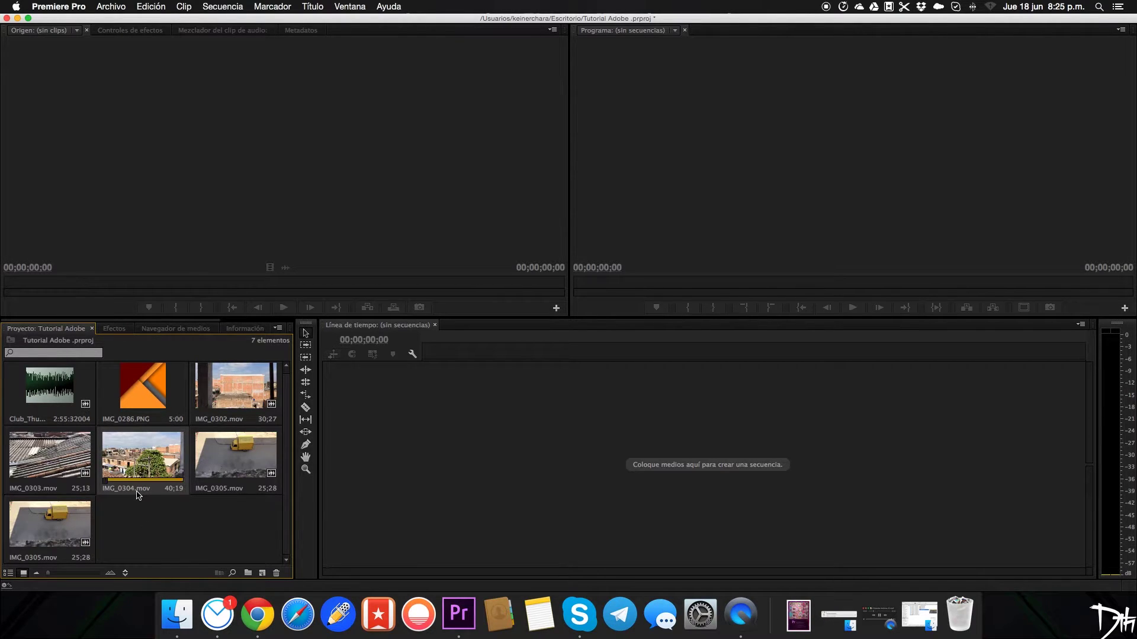
pyautogui.doubleClick(139, 490)
pyautogui.write('Hola')
pyautogui.press('Return')
pyautogui.click(169, 543)
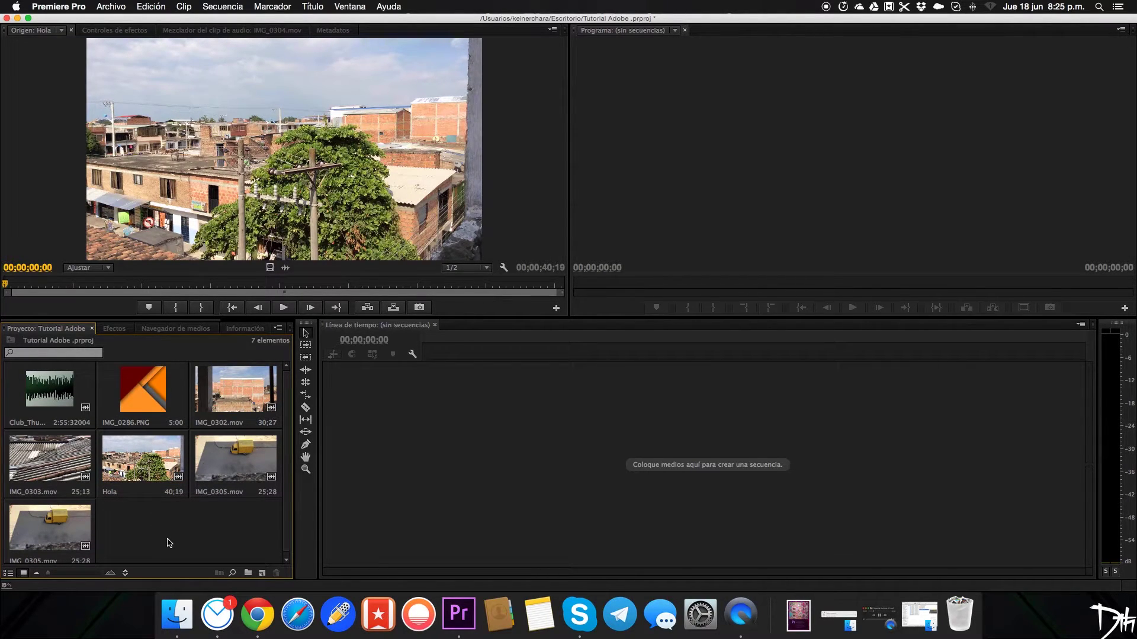
pyautogui.click(248, 572)
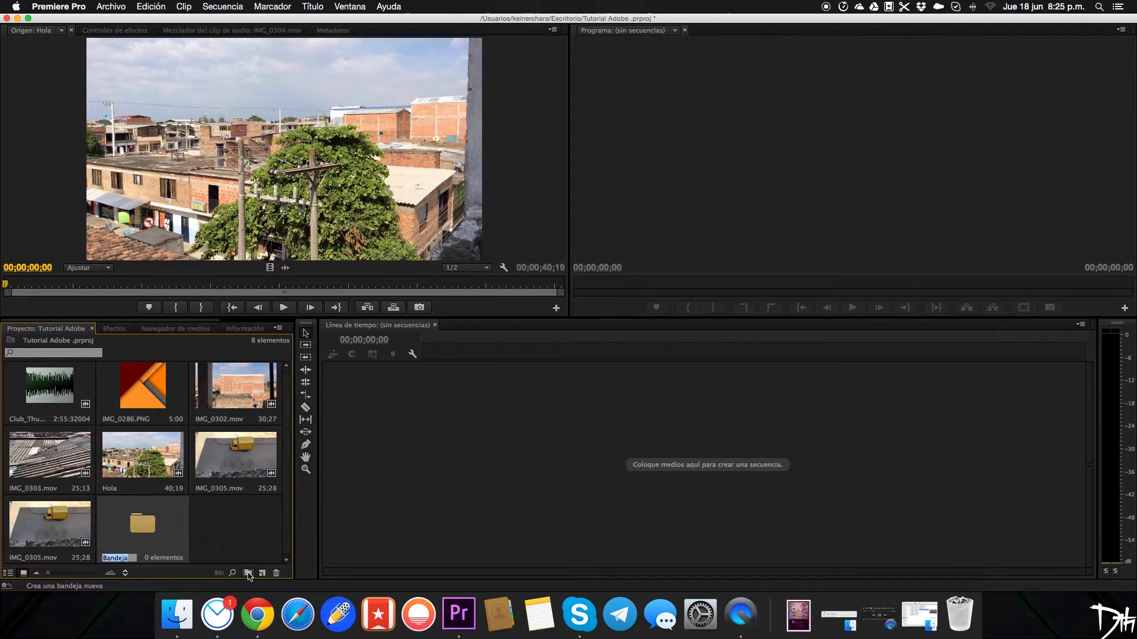
# Keep the first bin named 'Bandeja', then create a second bin named '2'
pyautogui.click(220, 532)
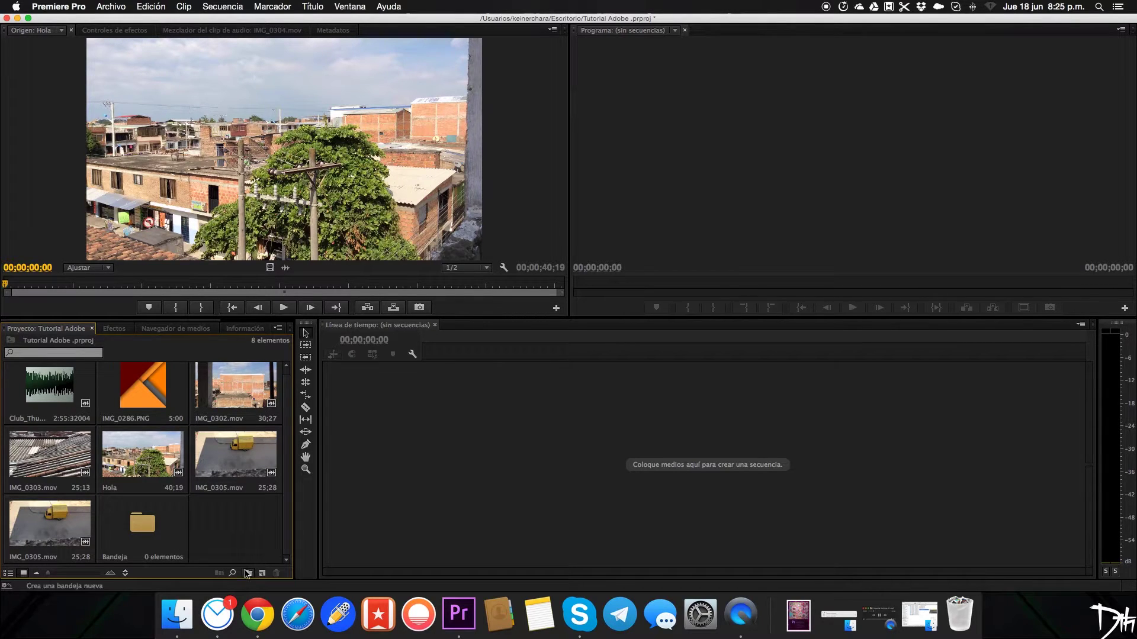
pyautogui.click(248, 573)
pyautogui.click(214, 558)
pyautogui.write('2')
pyautogui.press('Tab')
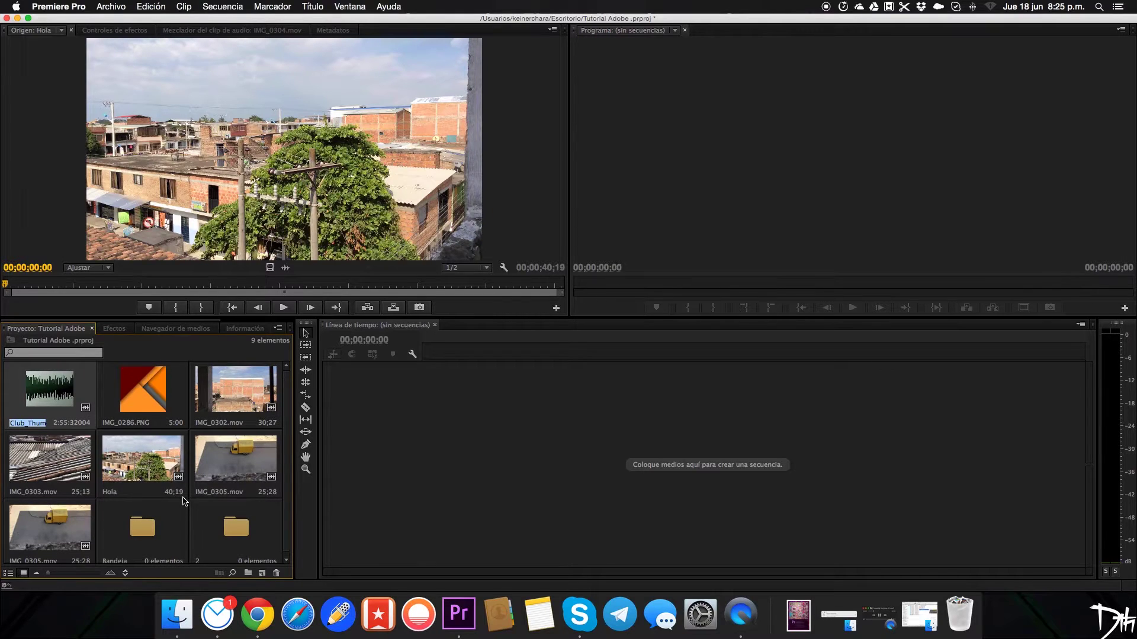
pyautogui.press('Return')
pyautogui.scroll(-1, 183, 504)
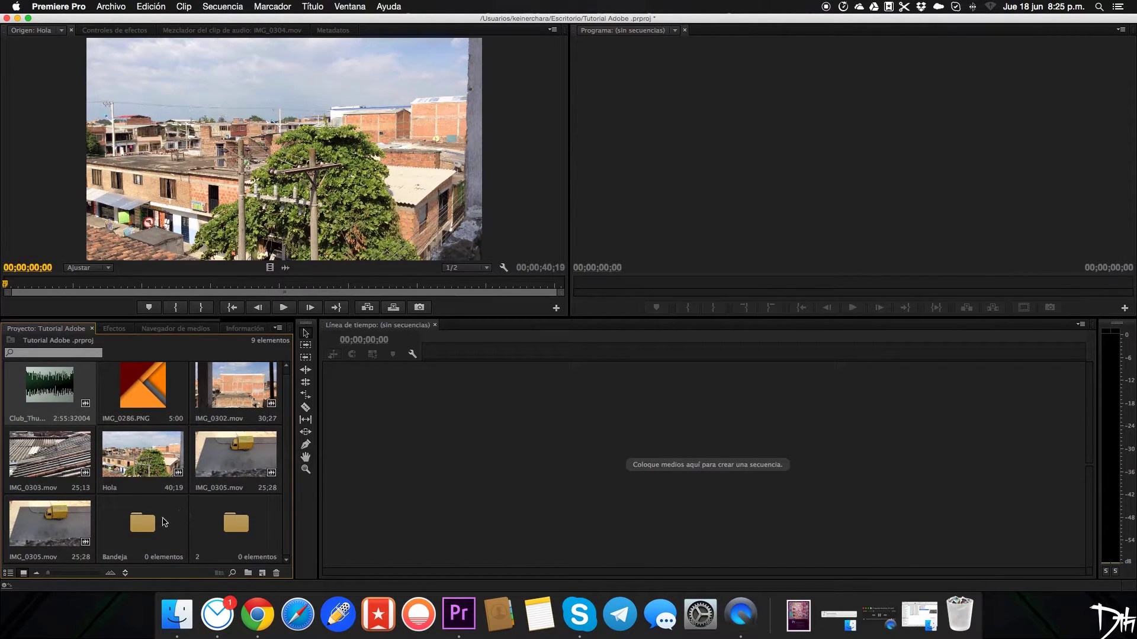
# Open the Bandeja bin, drag IMG_0305.mov into it from Finder, then minimise it
pyautogui.doubleClick(161, 522)
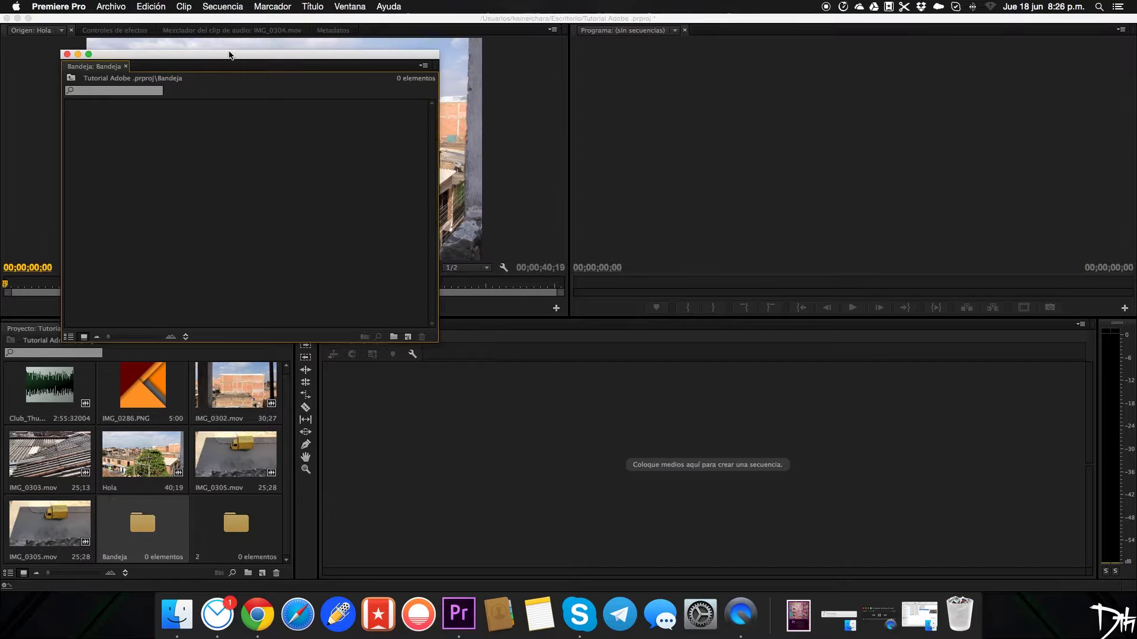
pyautogui.moveTo(234, 52); pyautogui.dragTo(367, 53)
pyautogui.click(910, 618)
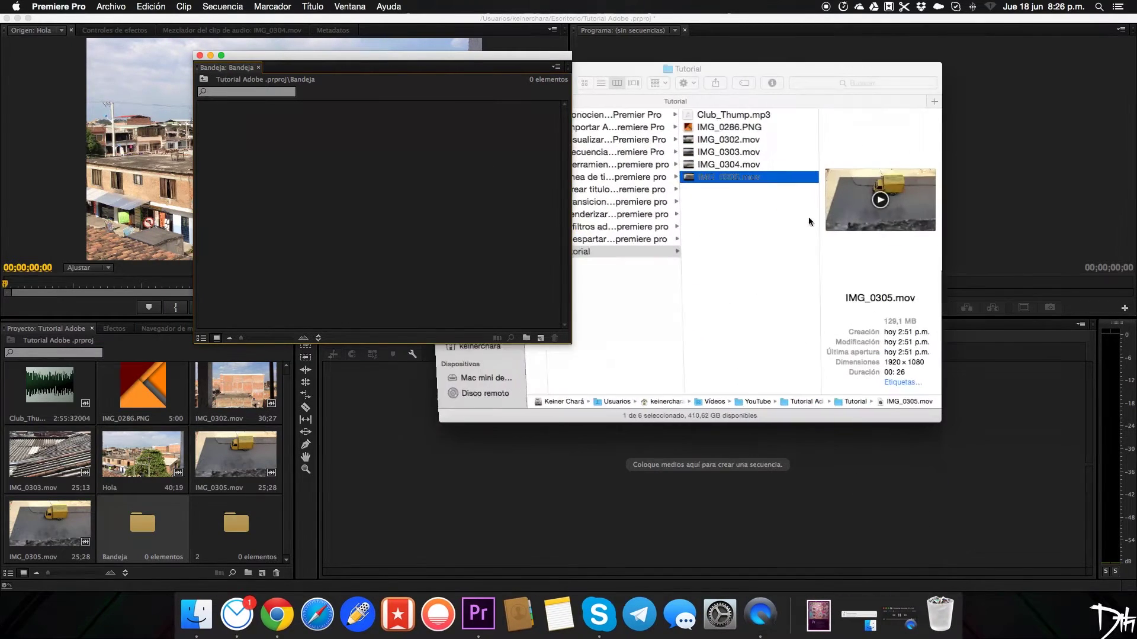
pyautogui.moveTo(755, 177); pyautogui.dragTo(314, 185)
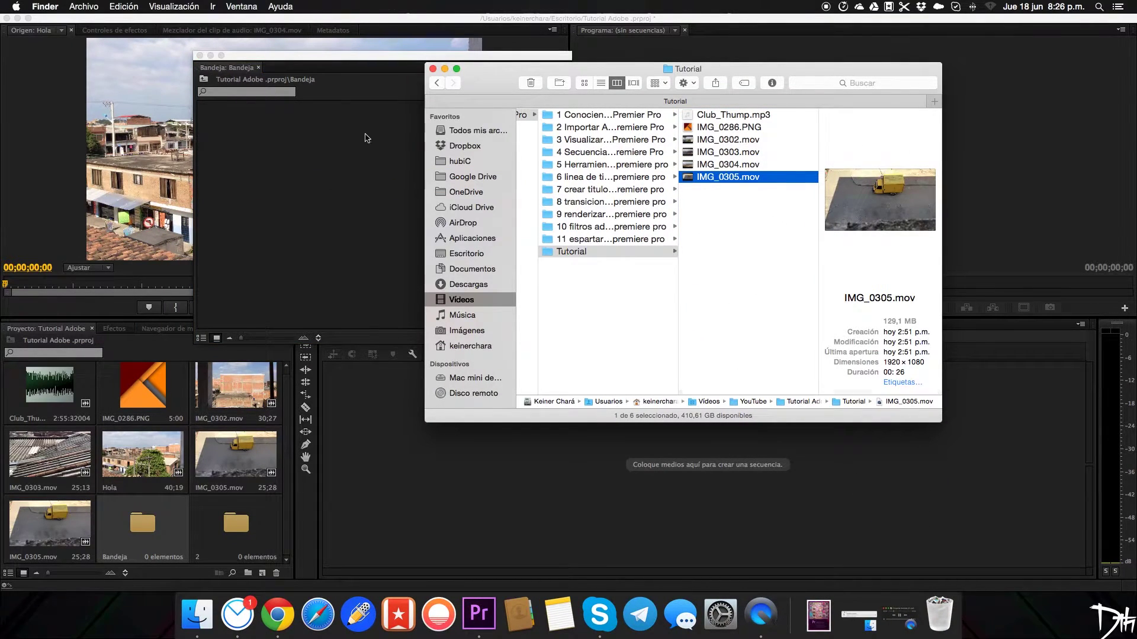
pyautogui.click(445, 69)
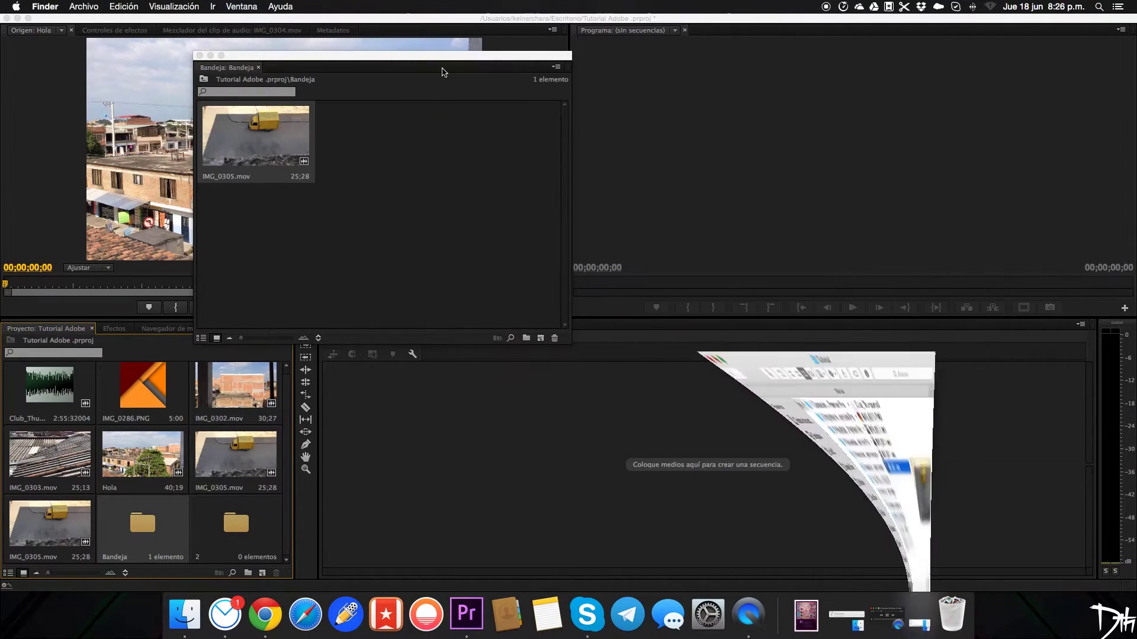
pyautogui.click(380, 205)
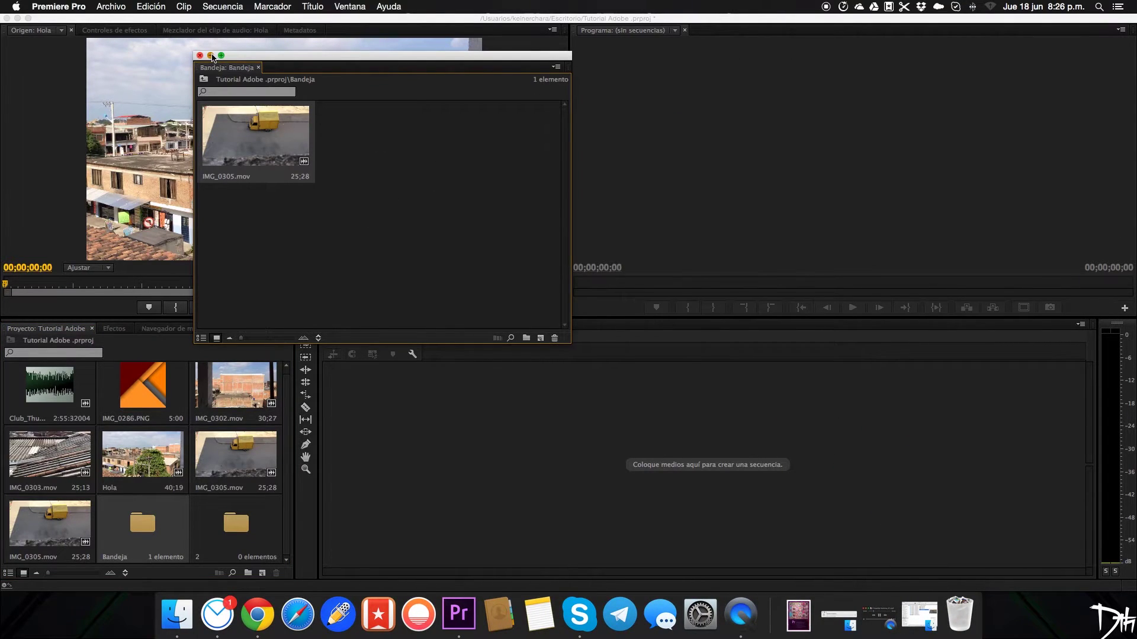
pyautogui.click(211, 56)
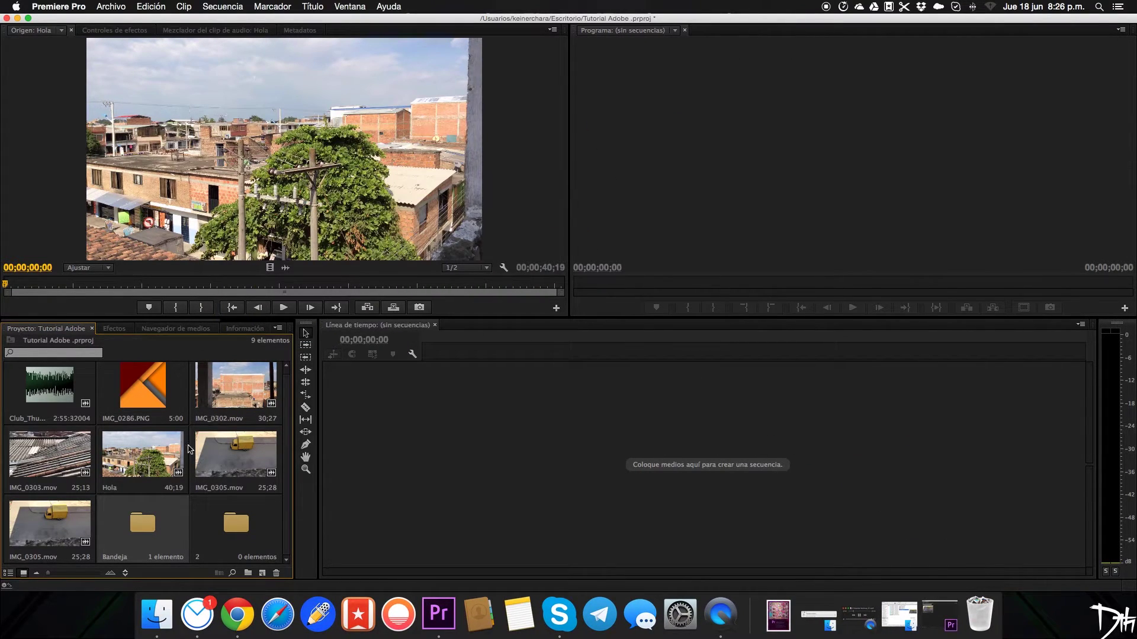
pyautogui.click(9, 573)
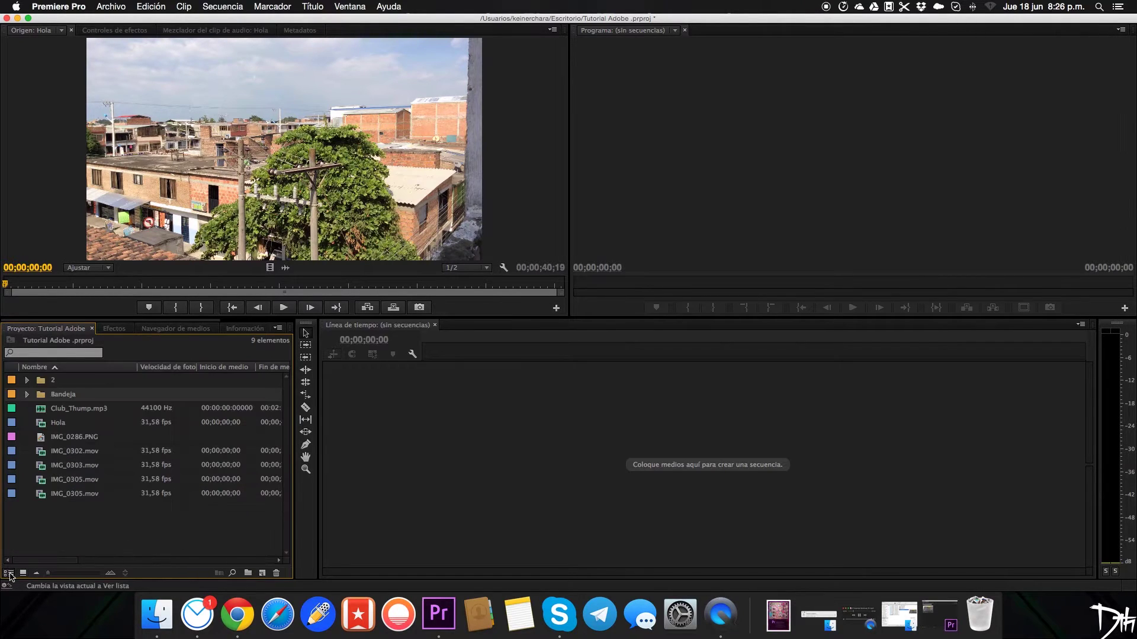
# Switch the project panel to list view and scroll right through the media detail columns
pyautogui.click(23, 572)
pyautogui.click(14, 576)
pyautogui.hscroll(2, 140, 449)
pyautogui.hscroll(2, 160, 449)
pyautogui.hscroll(2, 177, 449)
pyautogui.hscroll(2, 200, 450)
pyautogui.hscroll(2, 199, 450)
pyautogui.hscroll(2, 198, 450)
# Return to icon view, preview the Hola and IMG_0303.mov clips, and enlarge the thumbnails
pyautogui.click(24, 573)
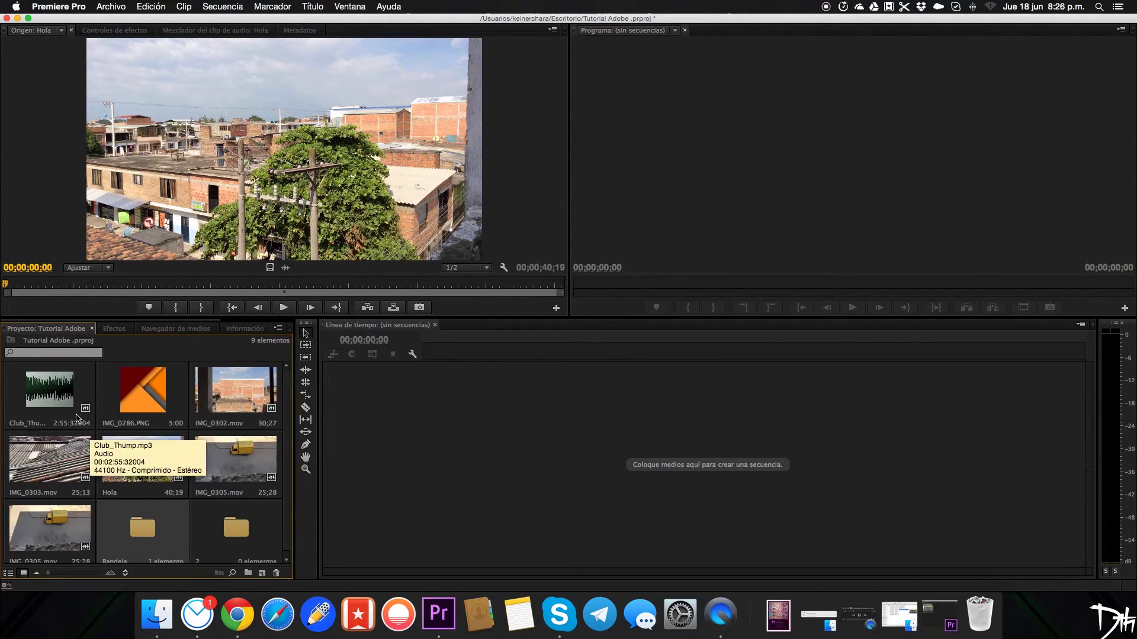
pyautogui.click(131, 407)
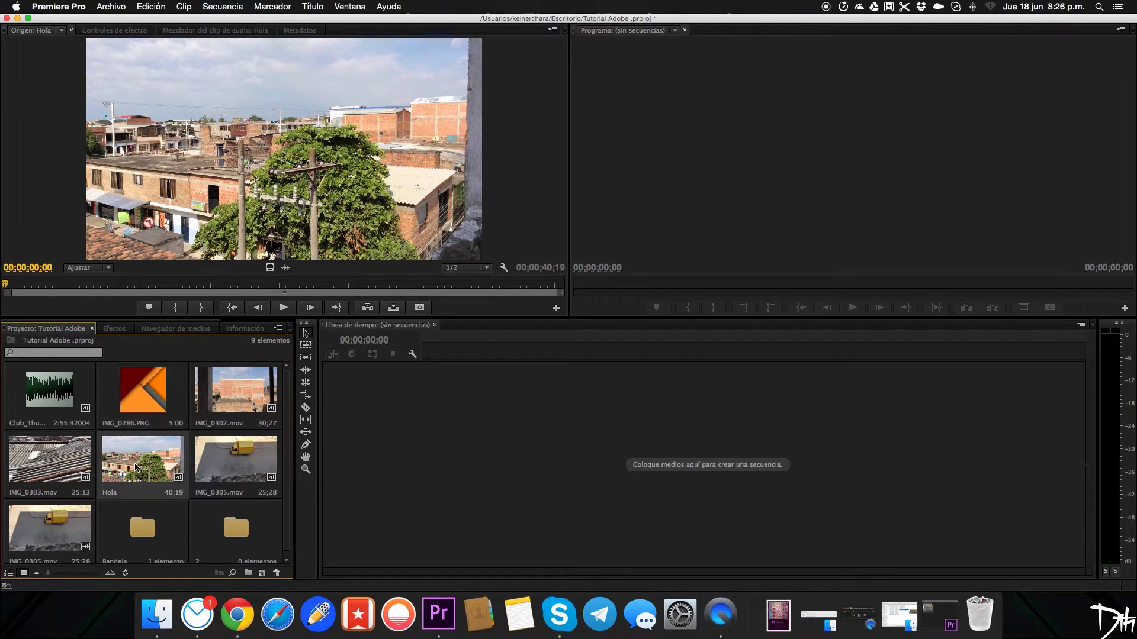
pyautogui.click(132, 484)
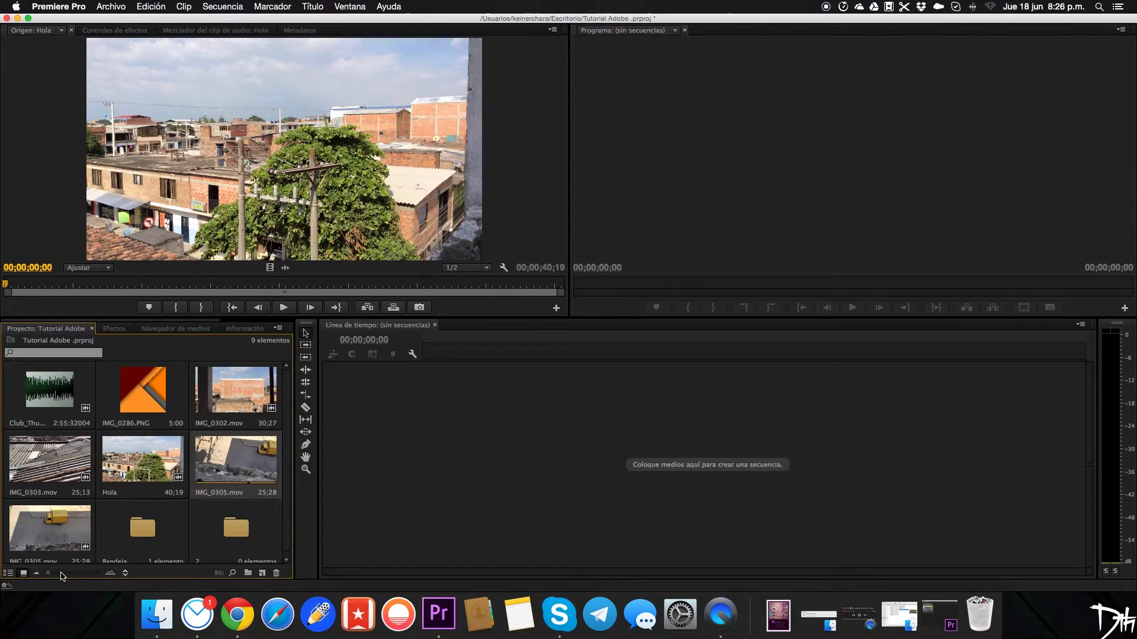
pyautogui.moveTo(50, 573)
pyautogui.mouseDown()
pyautogui.moveTo(97, 573)
pyautogui.moveTo(47, 573)
pyautogui.mouseUp()
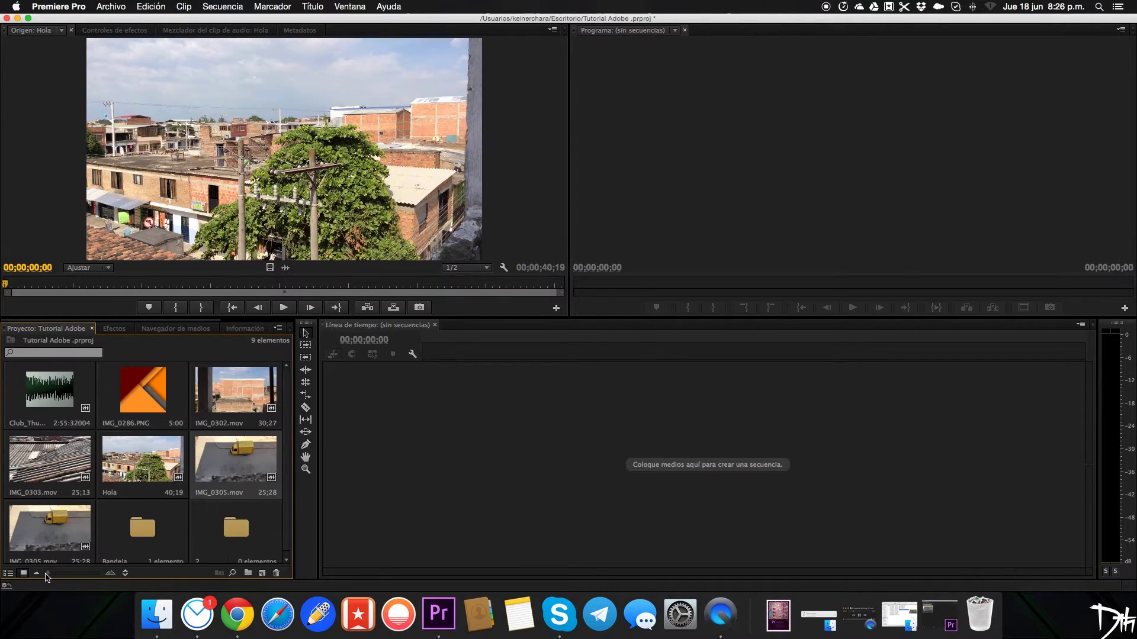
pyautogui.click(62, 464)
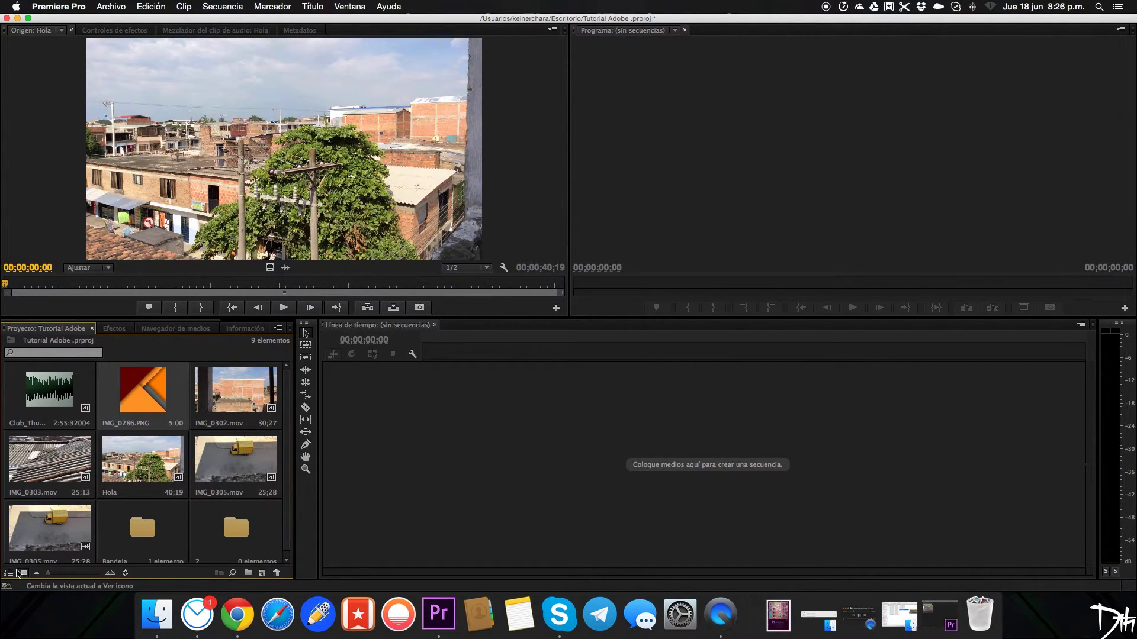
# In list view, search the project for 'hola', then clear the search to show all nine items
pyautogui.click(13, 571)
pyautogui.click(81, 353)
pyautogui.write('hola')
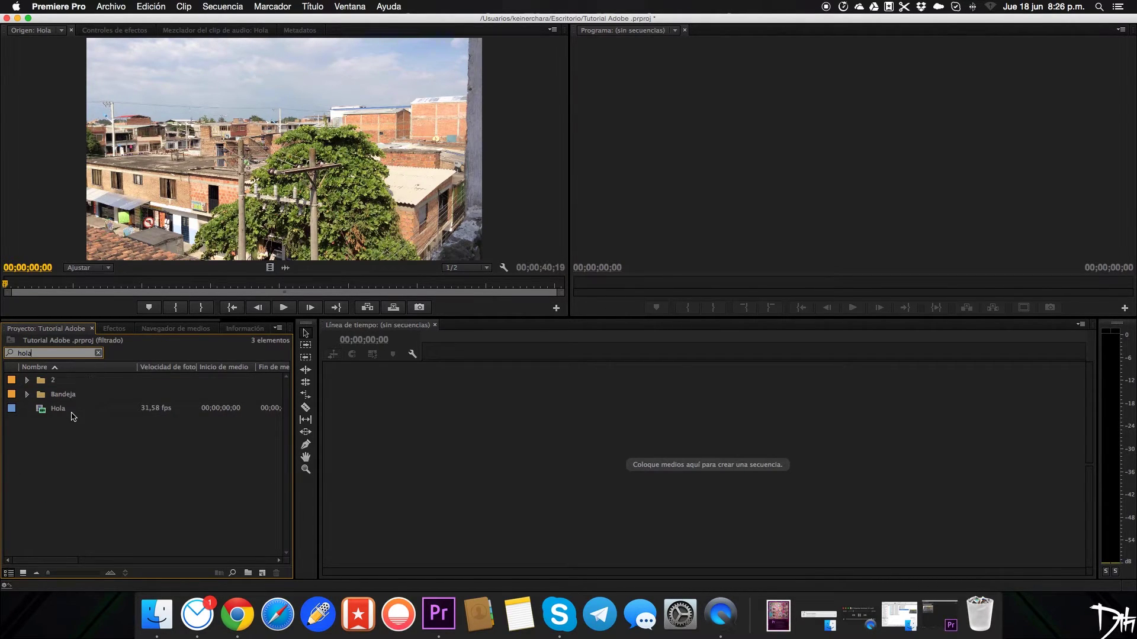
pyautogui.click(99, 353)
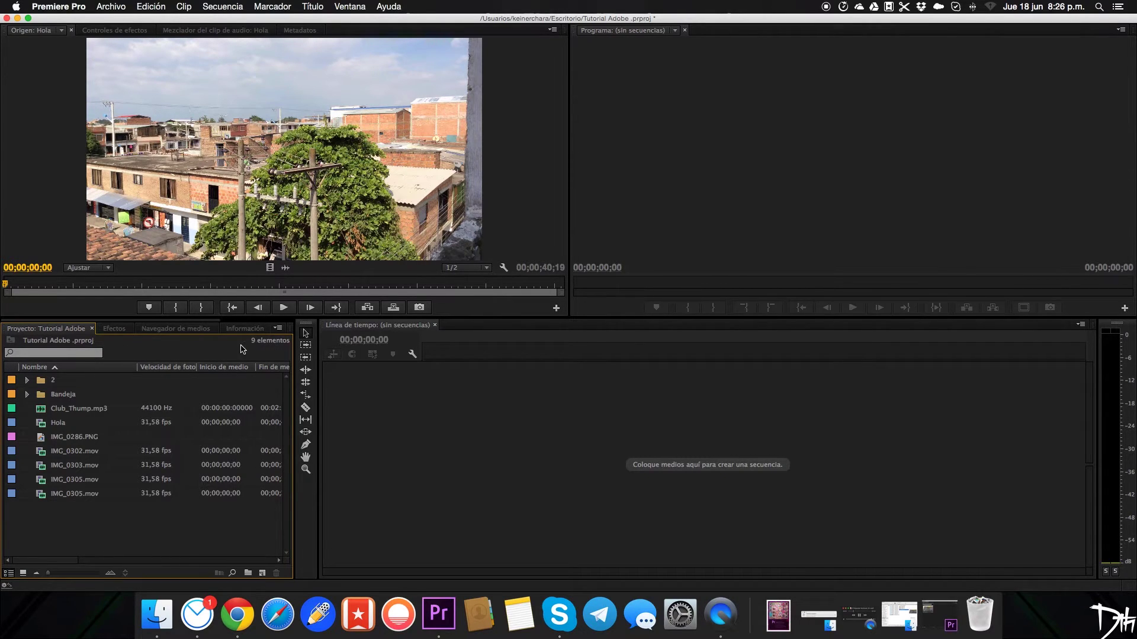
pyautogui.moveTo(70, 520)
pyautogui.mouseDown()
pyautogui.moveTo(76, 421)
pyautogui.moveTo(12, 373)
pyautogui.mouseUp()
pyautogui.click(80, 521)
# Inspect the Club_Thump.mp3 and IMG_0286.PNG items, then deselect and activate the Source monitor
pyautogui.moveTo(38, 432)
pyautogui.click(151, 409)
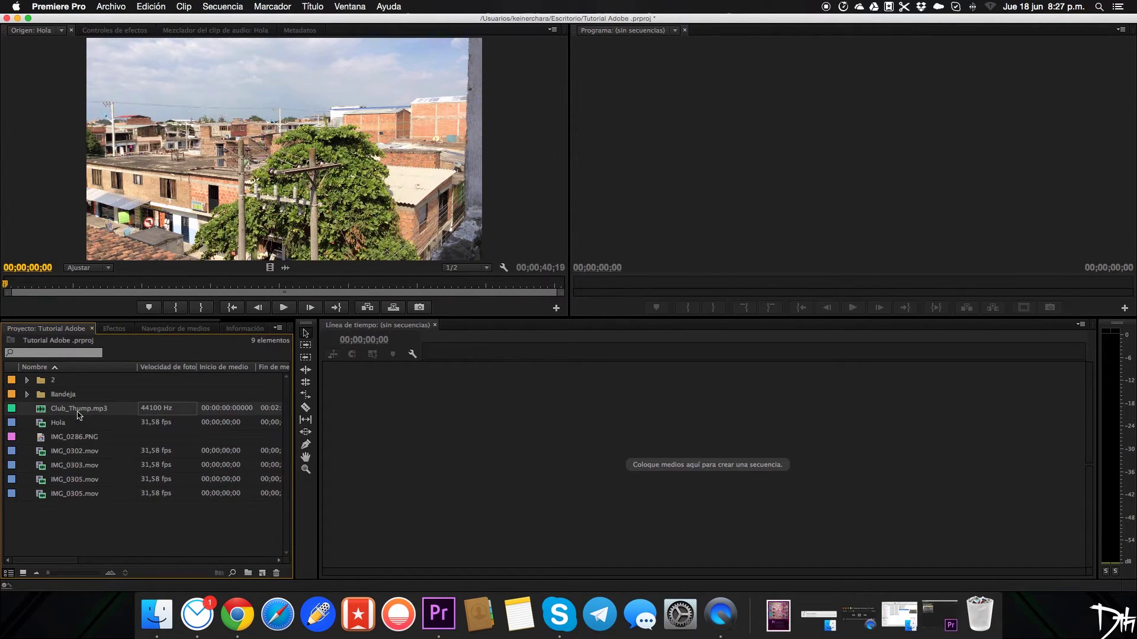
pyautogui.click(89, 439)
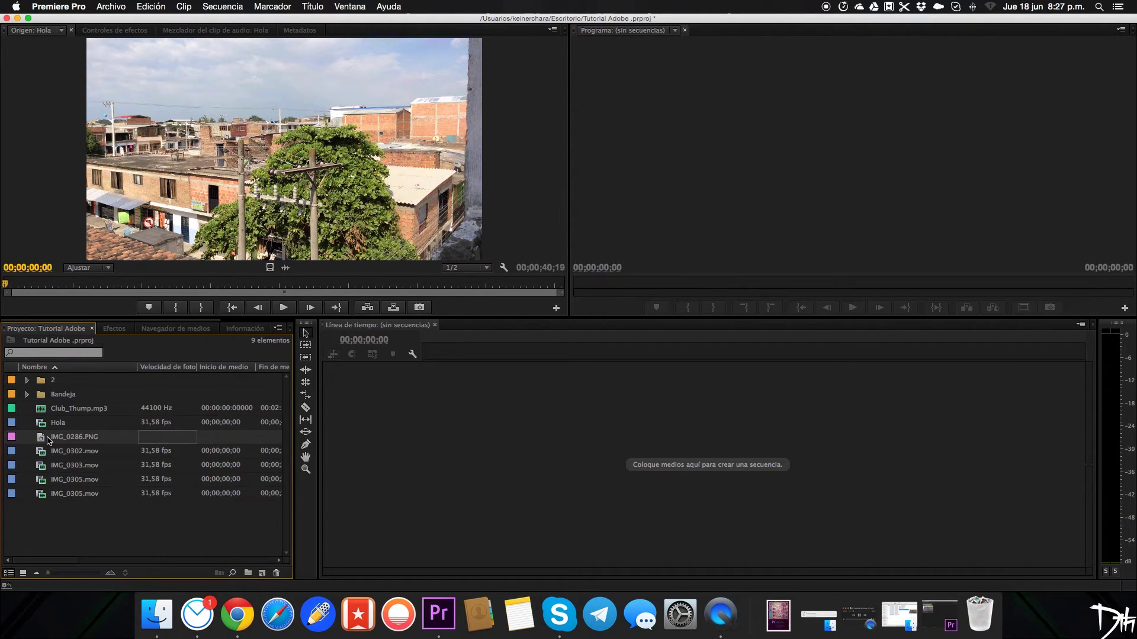
pyautogui.click(110, 525)
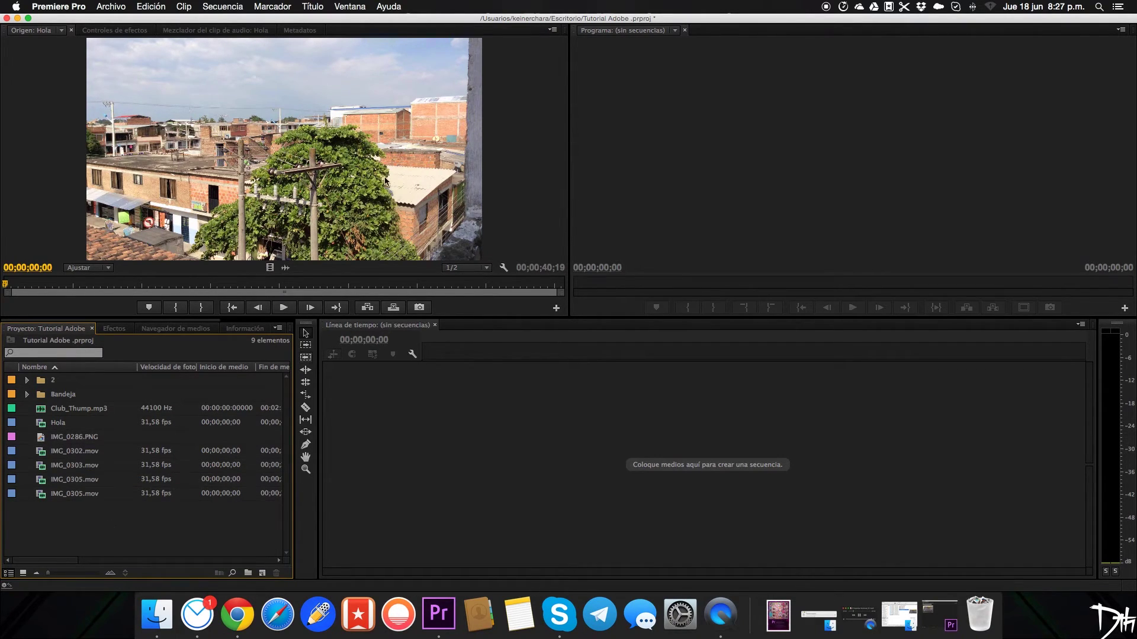
pyautogui.click(264, 100)
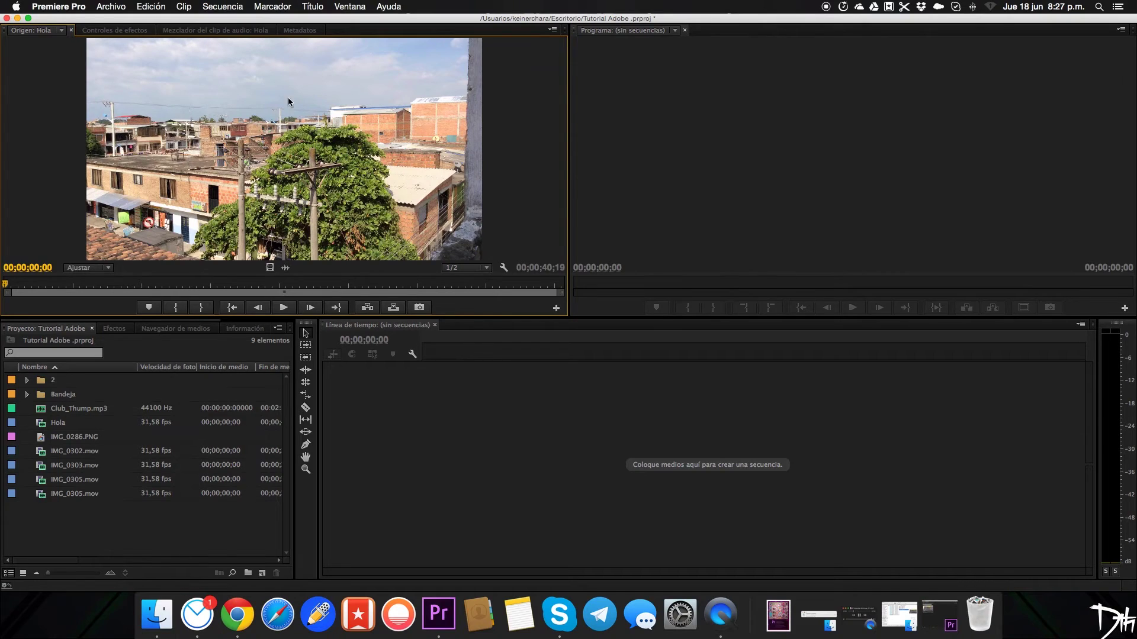